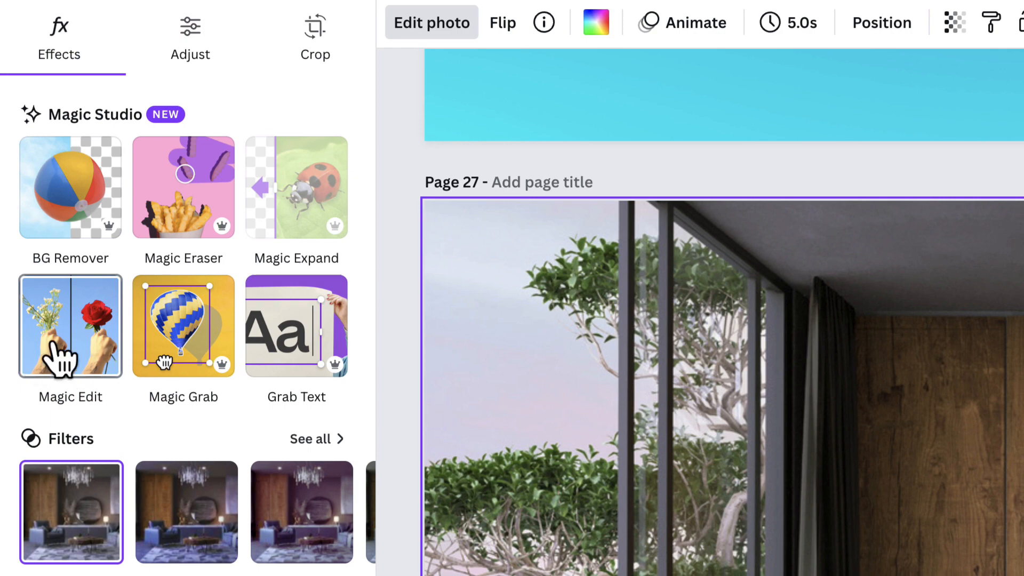
# - Use Magic Edit on the living room photo to generate "orange flowers" over the brushed dried plants in the vase beside the mirror
pyautogui.click(66, 350)
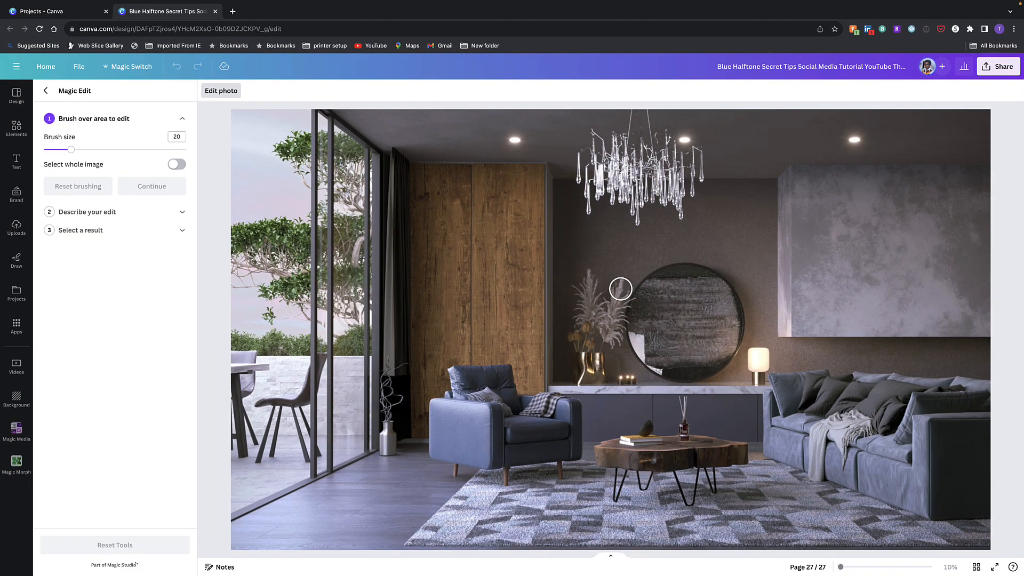
pyautogui.moveTo(628, 294)
pyautogui.mouseDown()
pyautogui.moveTo(613, 274)
pyautogui.moveTo(590, 273)
pyautogui.moveTo(580, 297)
pyautogui.moveTo(575, 341)
pyautogui.moveTo(617, 347)
pyautogui.moveTo(623, 288)
pyautogui.moveTo(597, 336)
pyautogui.moveTo(590, 290)
pyautogui.moveTo(599, 299)
pyautogui.mouseUp()
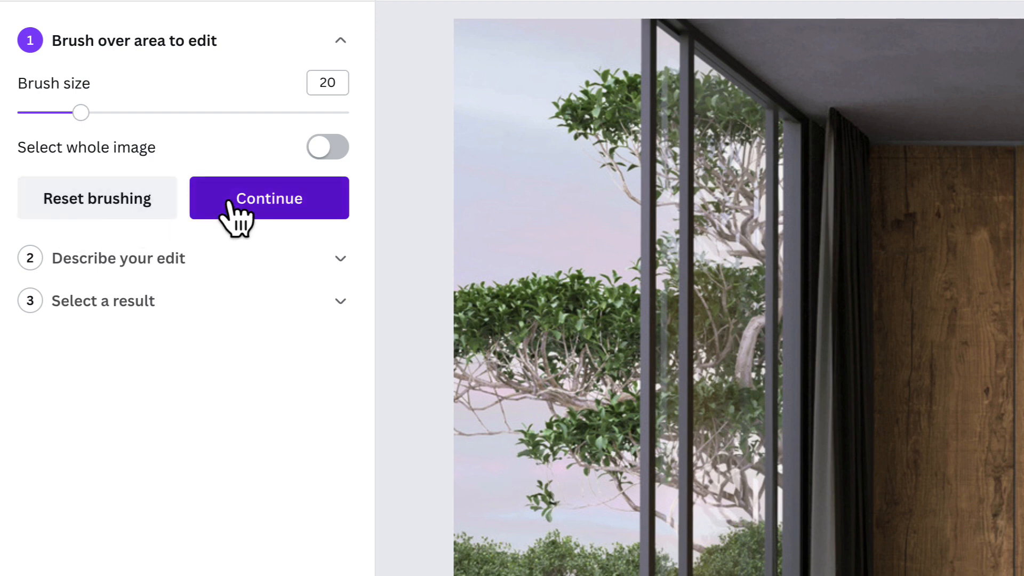
pyautogui.click(231, 203)
pyautogui.click(203, 174)
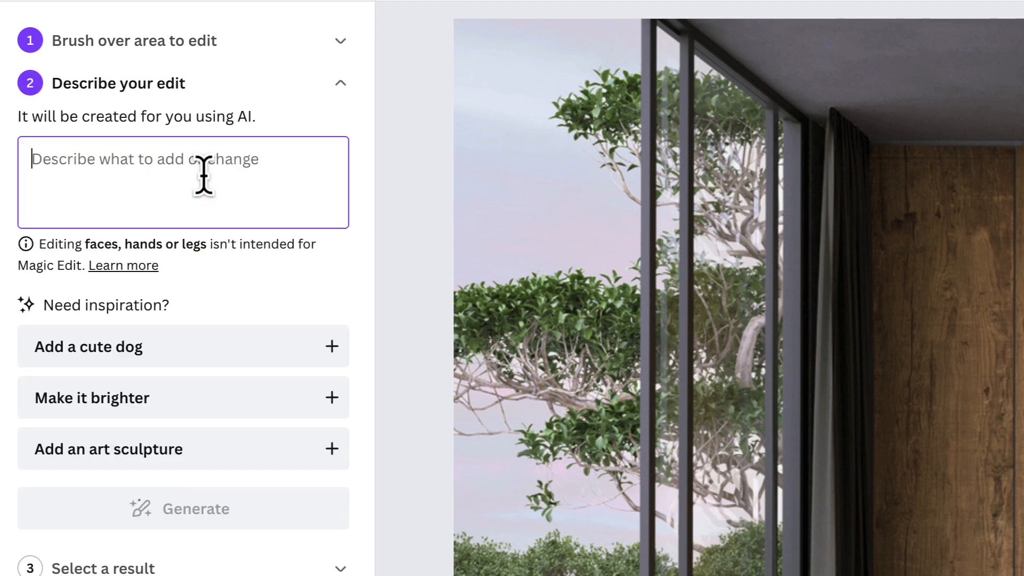
pyautogui.write('orange flowers')
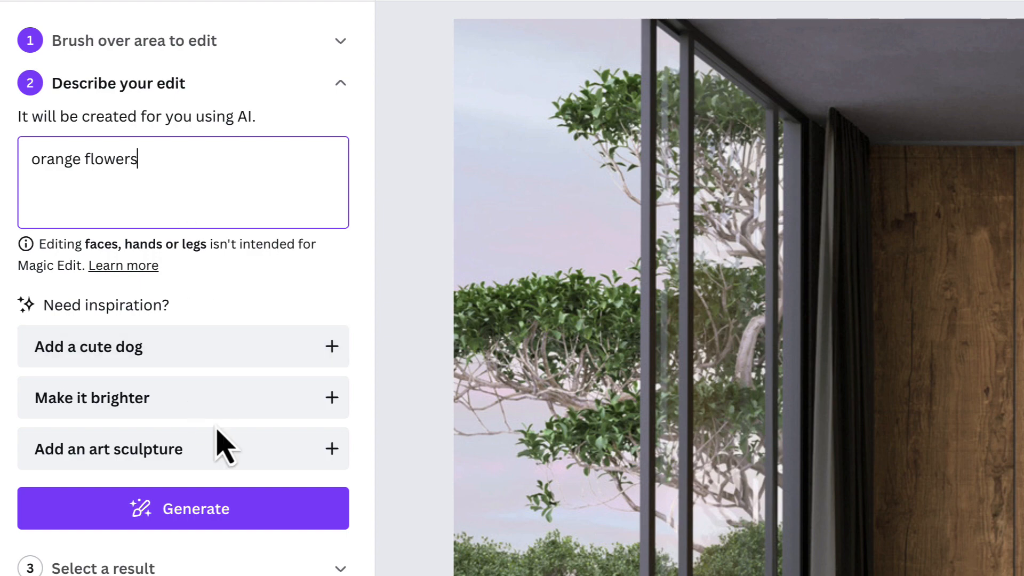
pyautogui.click(208, 518)
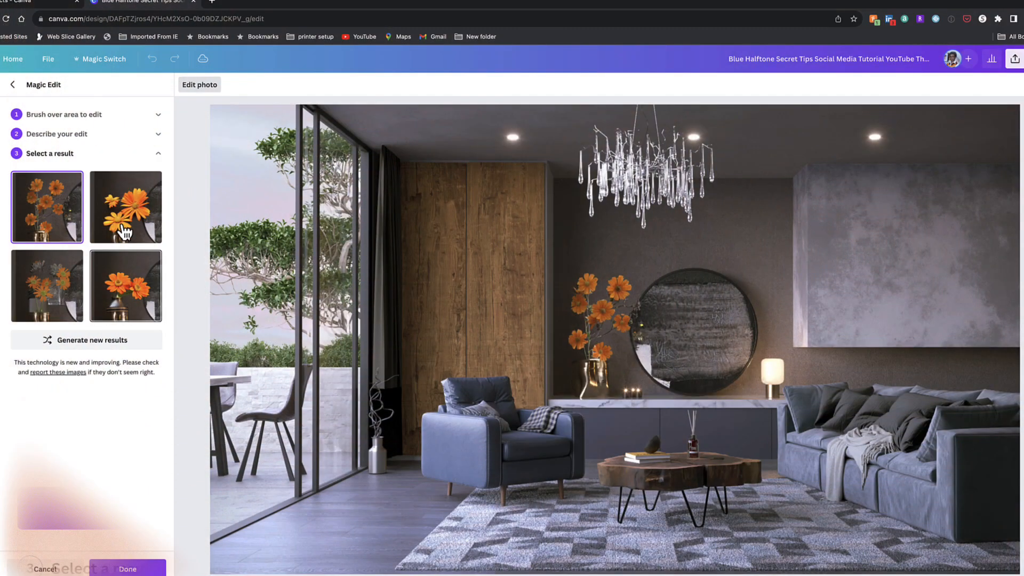
# - Generate new orange flower results, choose the second one with the full bouquet, and apply it to the living room photo
pyautogui.click(128, 222)
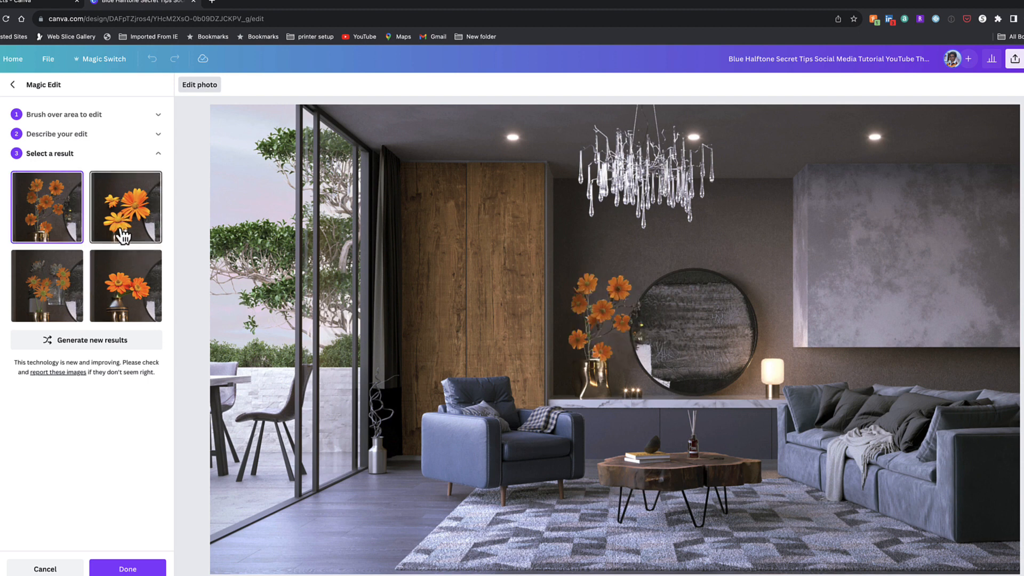
pyautogui.click(91, 341)
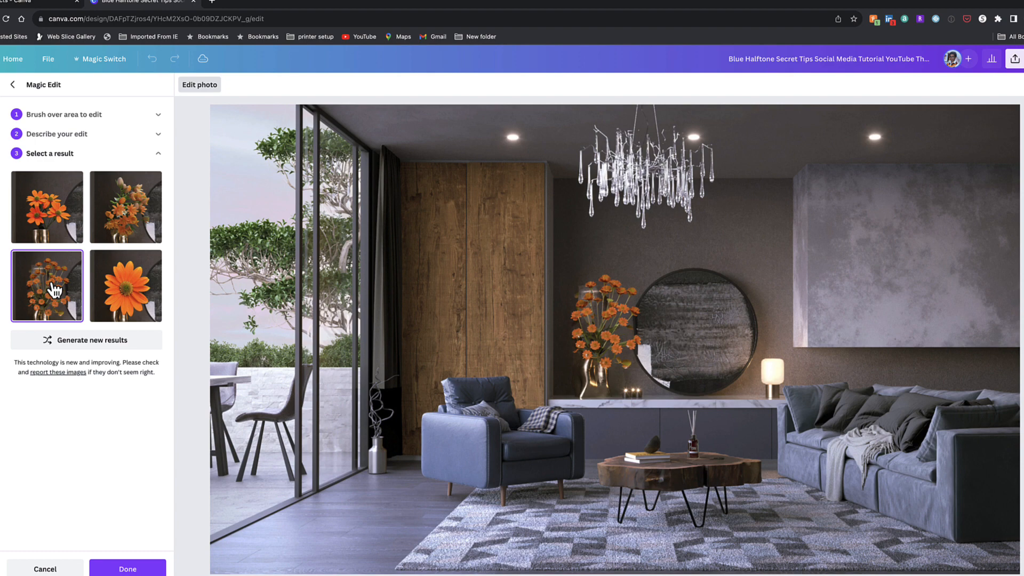
pyautogui.click(131, 207)
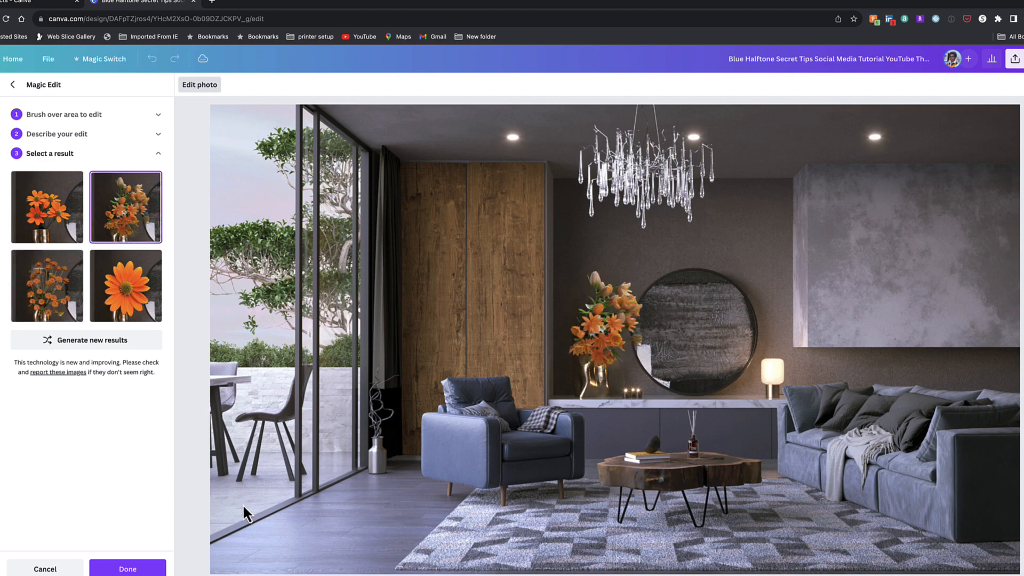
pyautogui.click(162, 571)
pyautogui.click(133, 570)
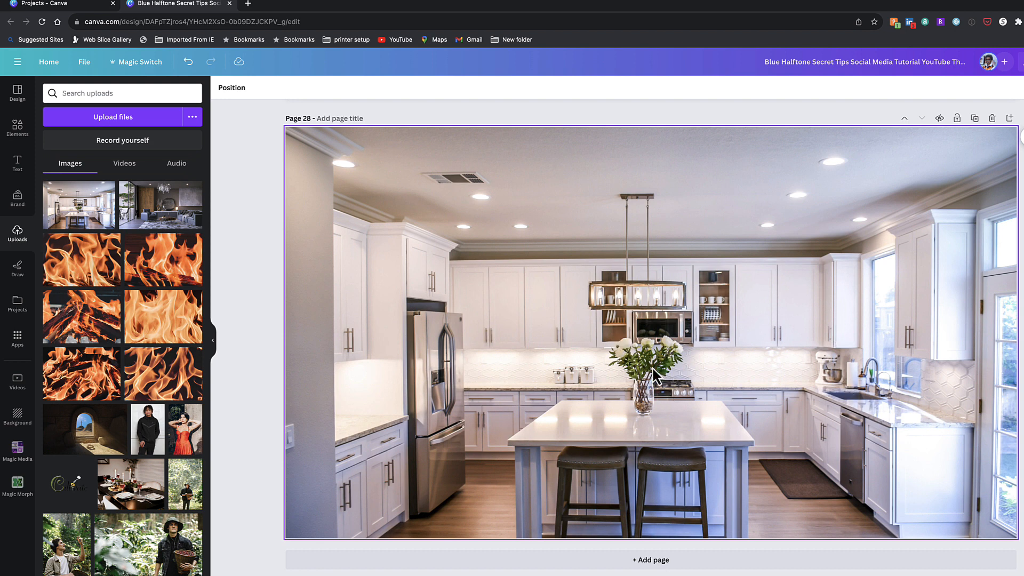
# - Use Magic Edit on the page 28 kitchen photo to replace the white flowers on the island with generated "pink roses"
pyautogui.click(433, 249)
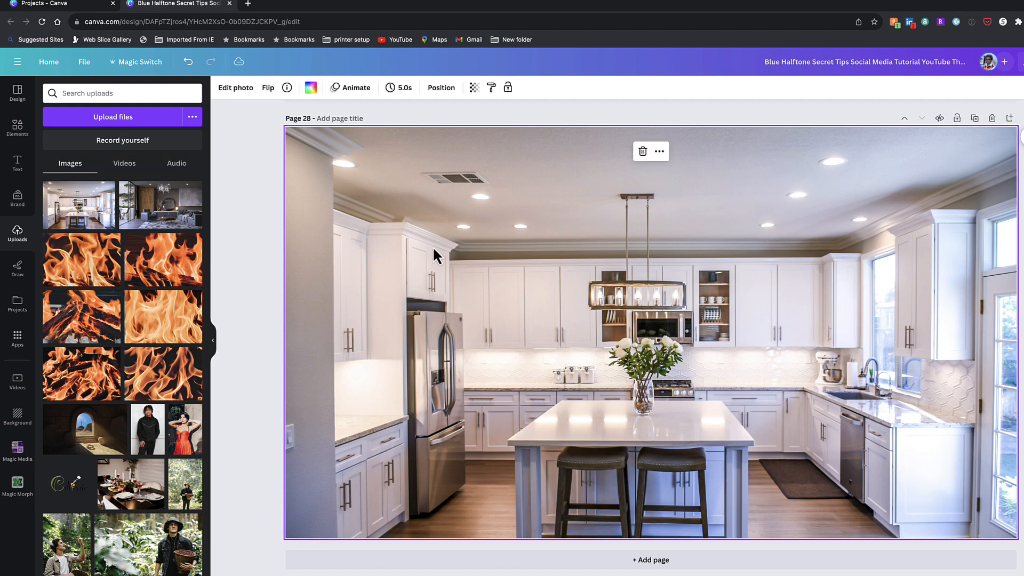
pyautogui.click(234, 91)
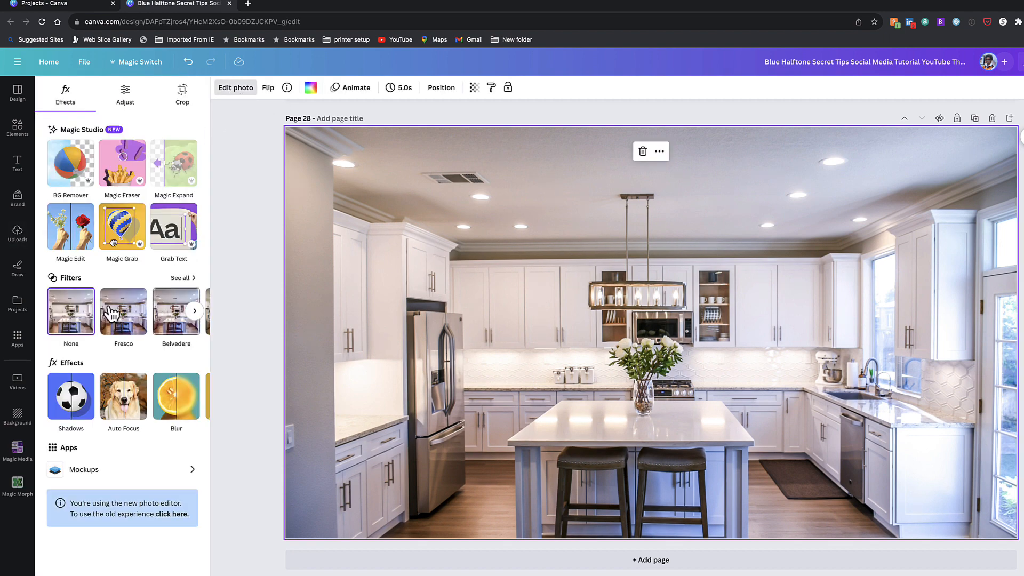
pyautogui.click(67, 231)
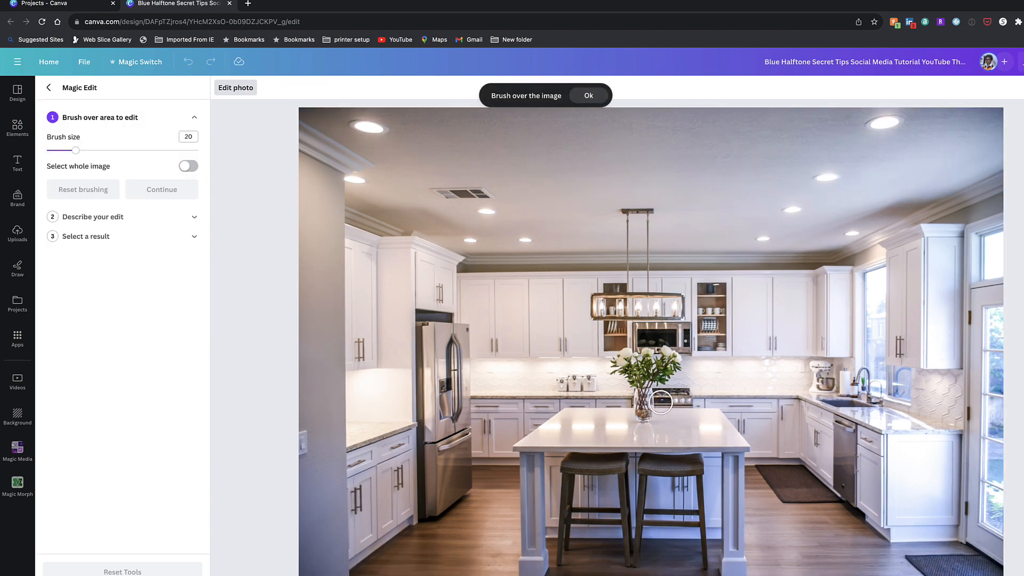
pyautogui.moveTo(679, 364)
pyautogui.mouseDown()
pyautogui.moveTo(626, 355)
pyautogui.moveTo(613, 369)
pyautogui.moveTo(670, 375)
pyautogui.moveTo(677, 369)
pyautogui.moveTo(661, 361)
pyautogui.moveTo(621, 368)
pyautogui.moveTo(659, 360)
pyautogui.mouseUp()
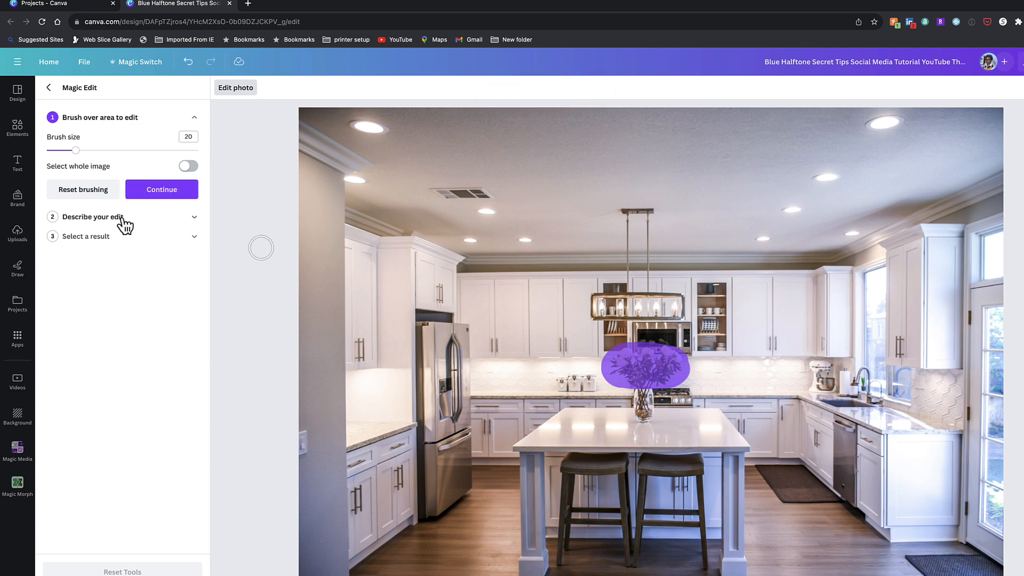
pyautogui.click(159, 197)
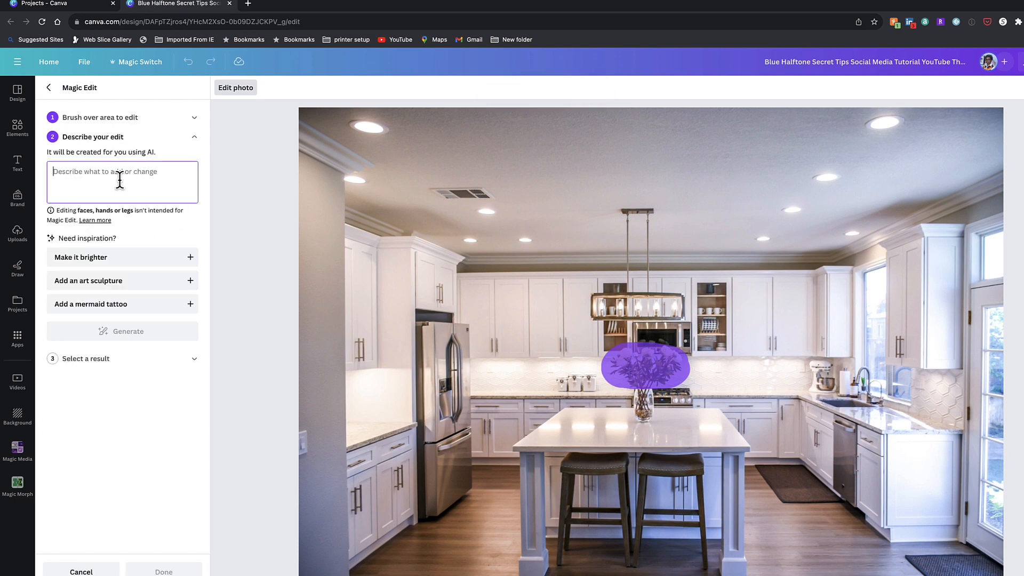
pyautogui.write('pink rose')
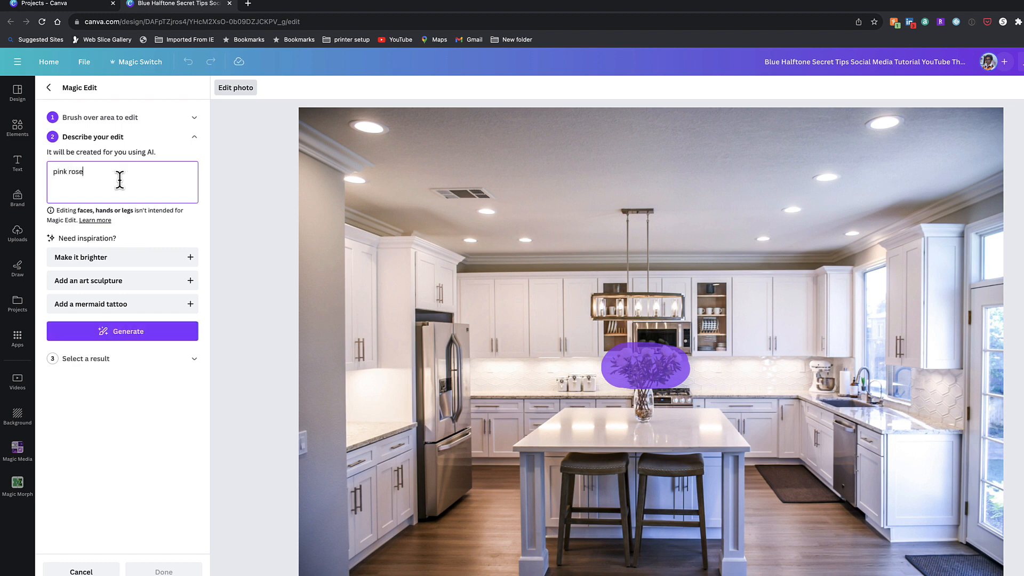
pyautogui.write('s')
pyautogui.click(135, 334)
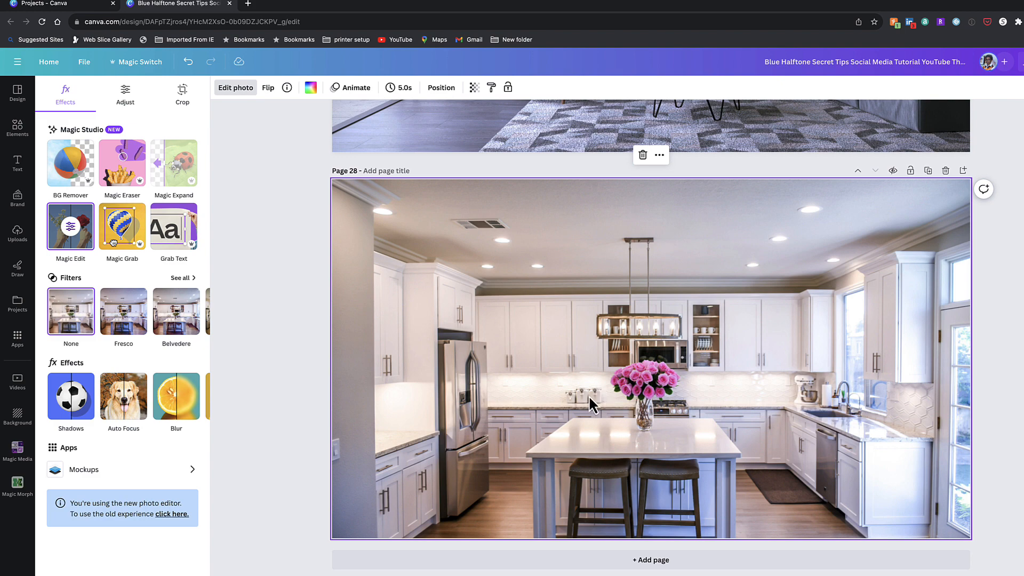
# - Use Magic Edit to replace the canisters on the kitchen's back counter with a generated "steel toaster oven", choosing the first result
pyautogui.click(78, 240)
pyautogui.moveTo(592, 380)
pyautogui.mouseDown()
pyautogui.moveTo(555, 379)
pyautogui.moveTo(591, 379)
pyautogui.mouseUp()
pyautogui.click(178, 199)
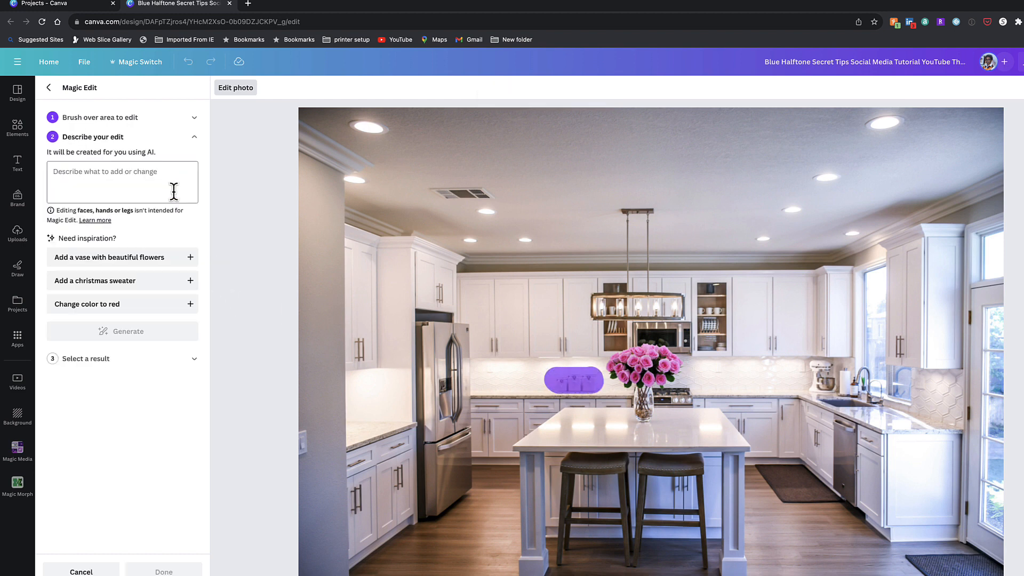
pyautogui.click(154, 183)
pyautogui.write('toaster oven')
pyautogui.press('Home')
pyautogui.write('steel')
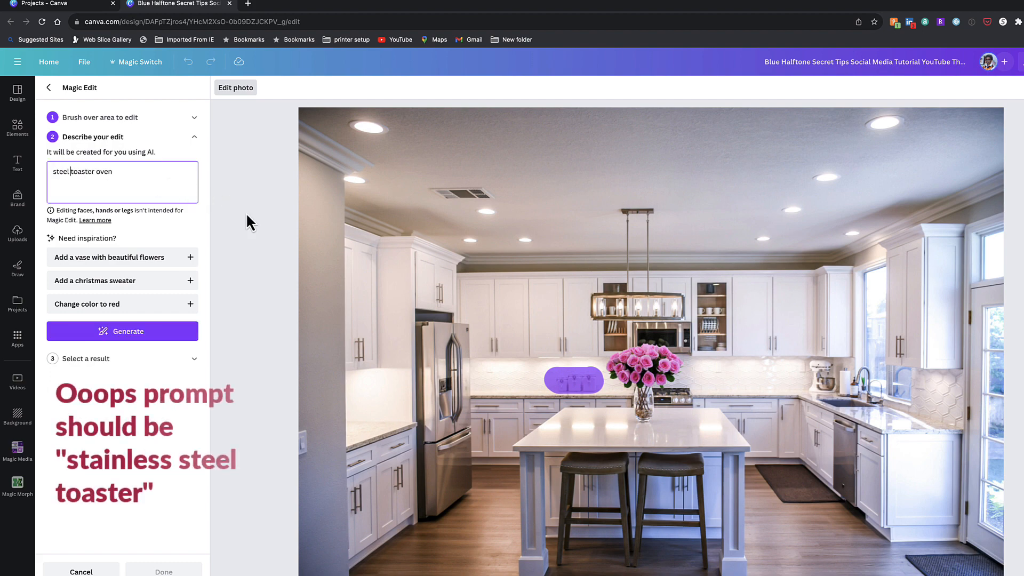
pyautogui.click(149, 332)
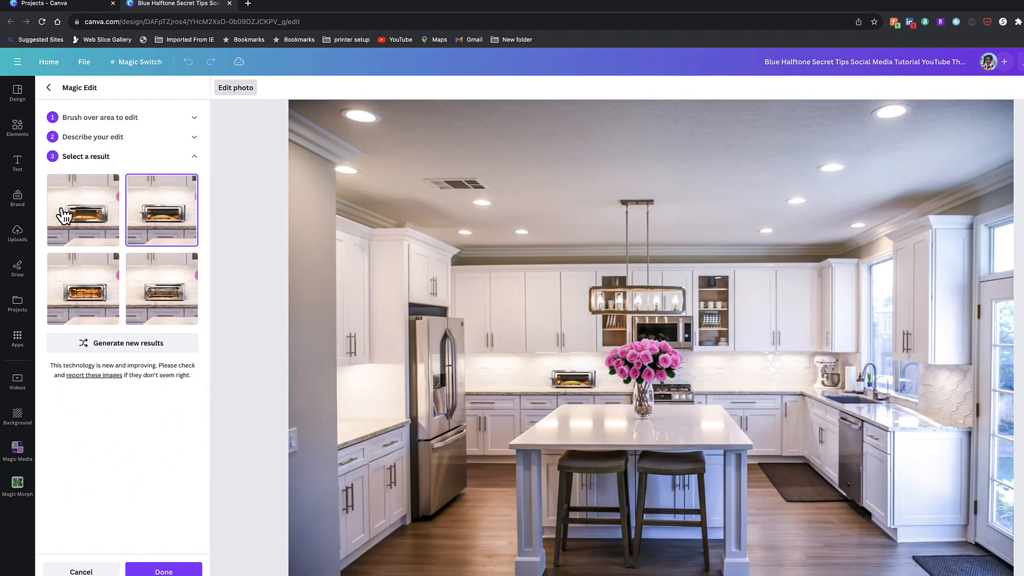
pyautogui.click(106, 221)
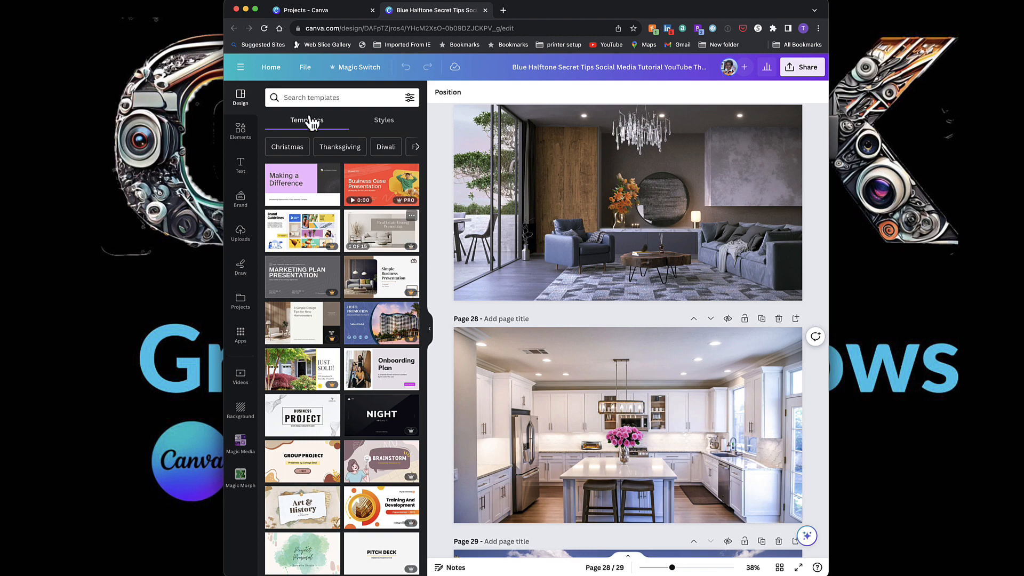
# - Go from the home page to the flyers section and search the templates for "open house"
pyautogui.click(270, 66)
pyautogui.moveTo(358, 81)
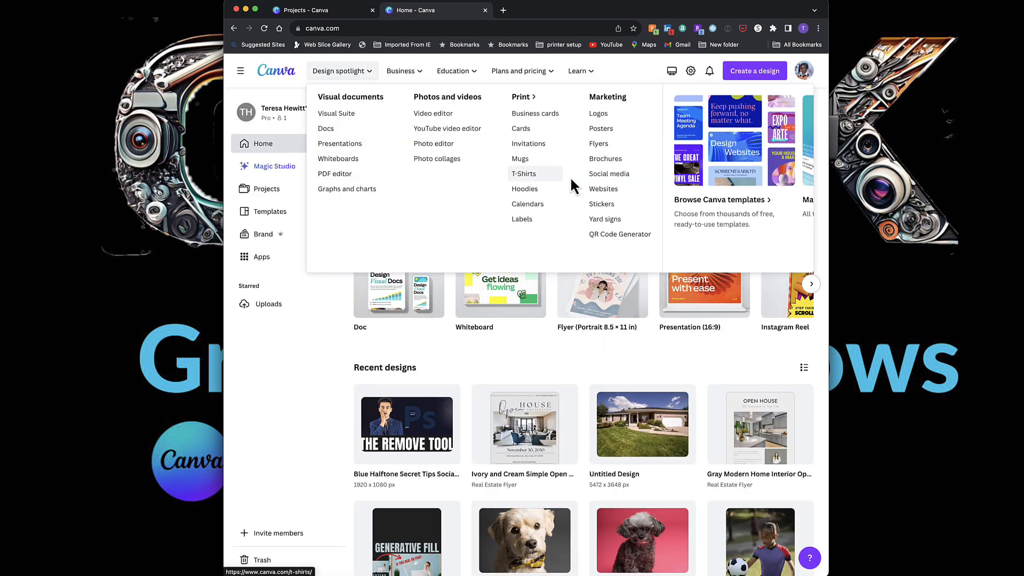
pyautogui.click(598, 143)
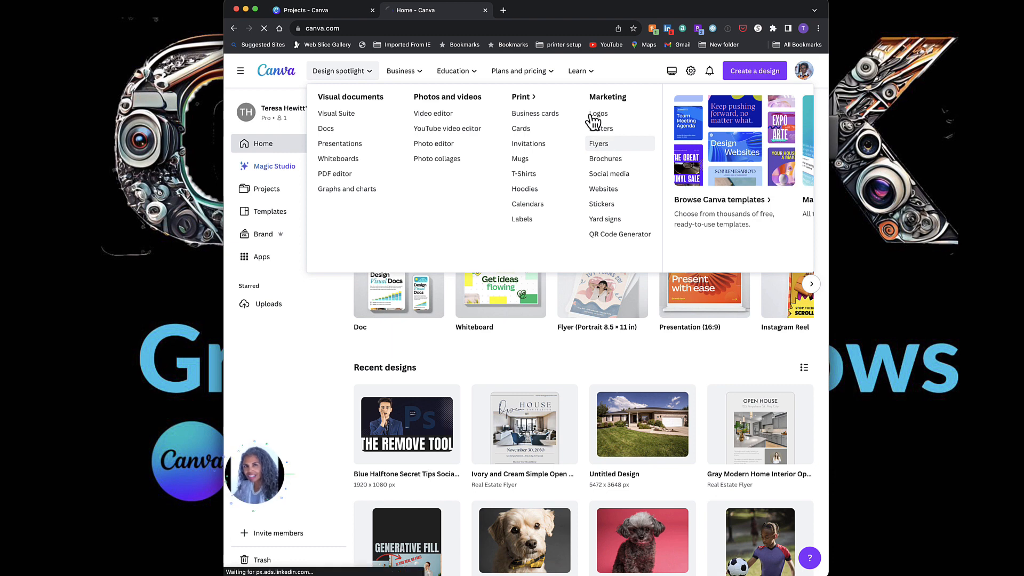
pyautogui.click(569, 70)
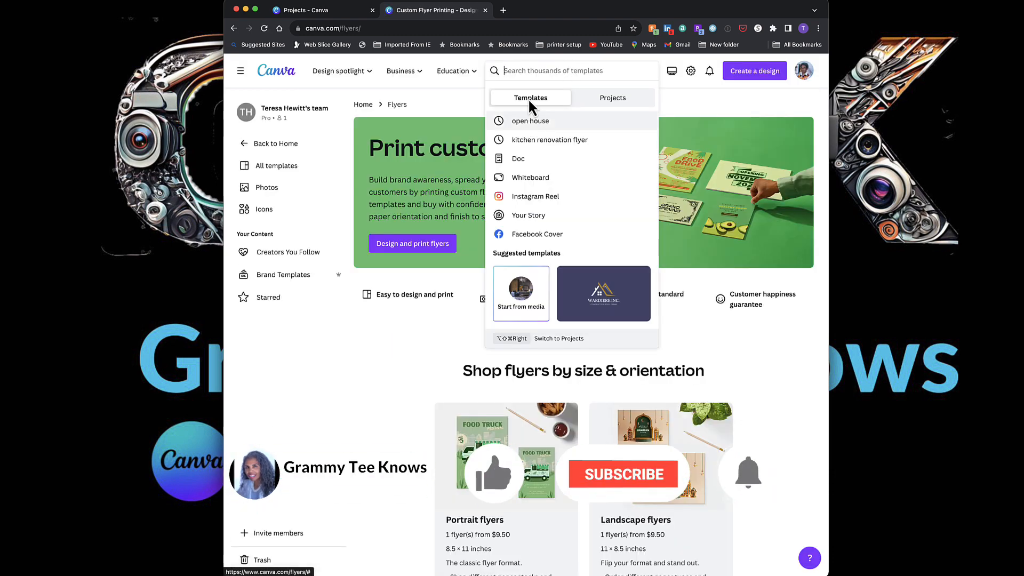
pyautogui.click(537, 125)
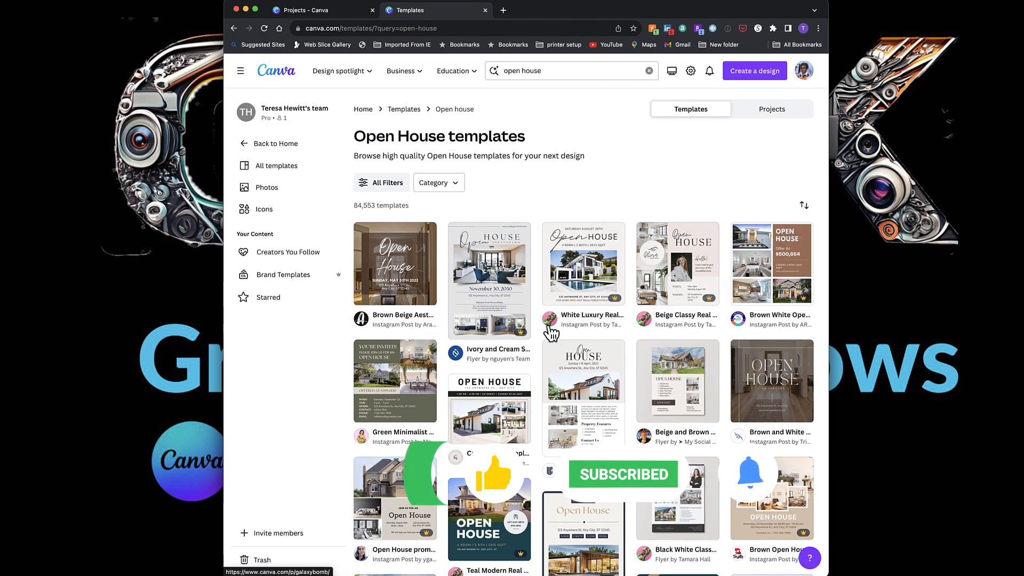
# - Browse the open house templates and start customizing the "Ivory and Cream Simple Open House Flyer"
pyautogui.scroll(-3, 549, 332)
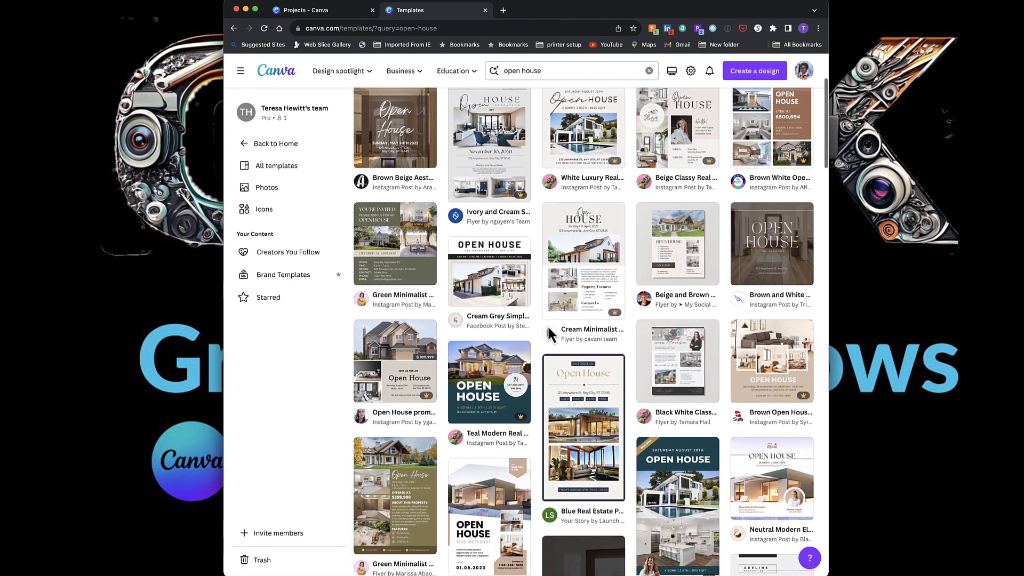
pyautogui.scroll(-3, 550, 331)
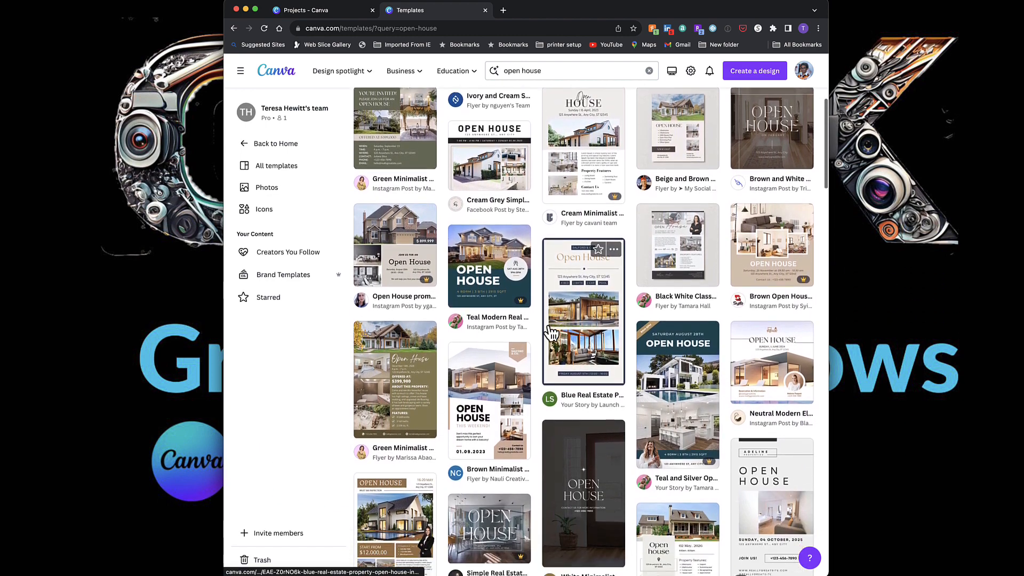
pyautogui.scroll(-3, 551, 331)
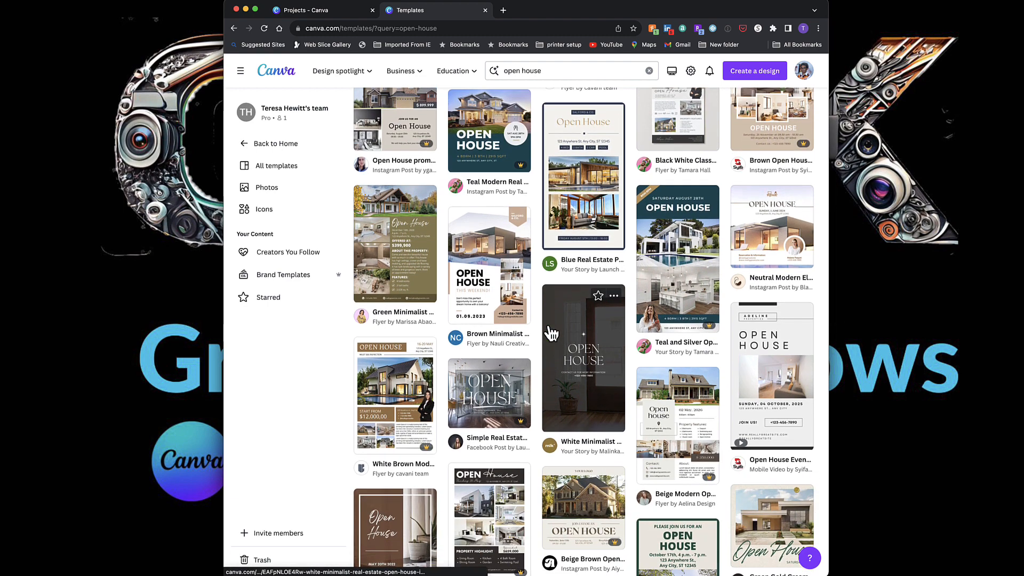
pyautogui.scroll(10, 473, 281)
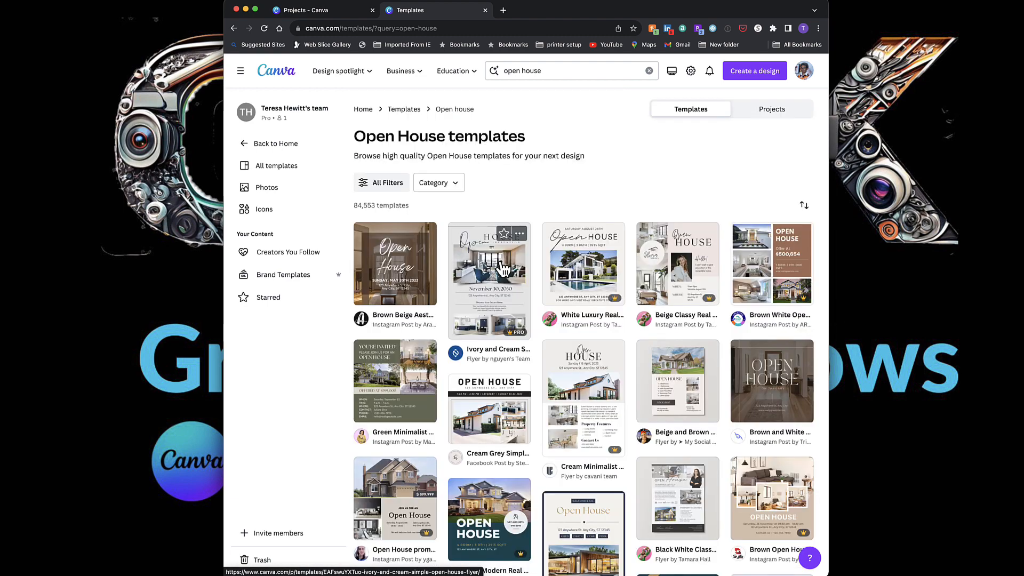
pyautogui.click(502, 265)
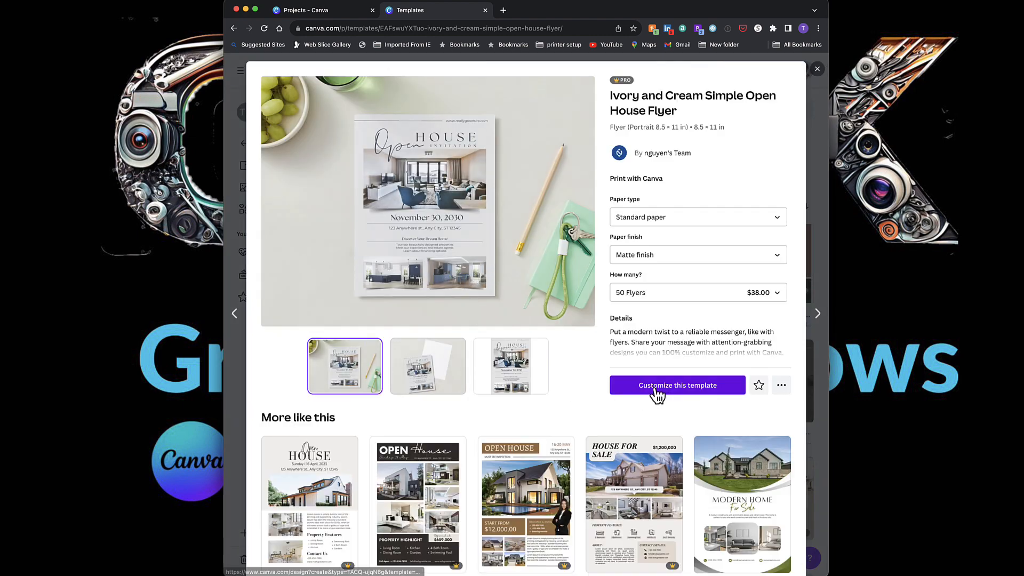
pyautogui.click(687, 393)
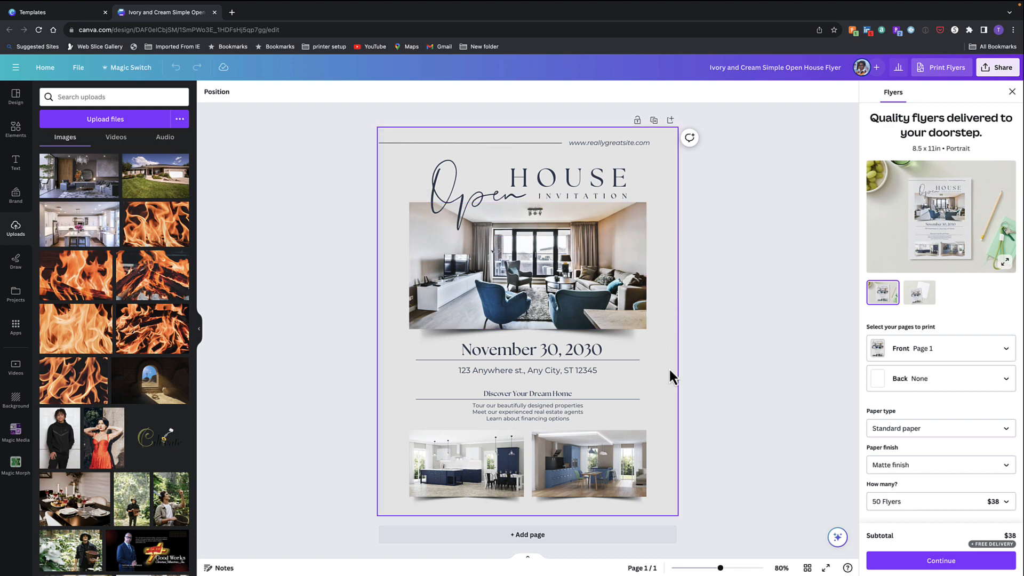
# - Place the uploaded kitchen photo over the flyer's large main photo, resizing and cropping it to cover the same area
pyautogui.moveTo(74, 224); pyautogui.dragTo(455, 245)
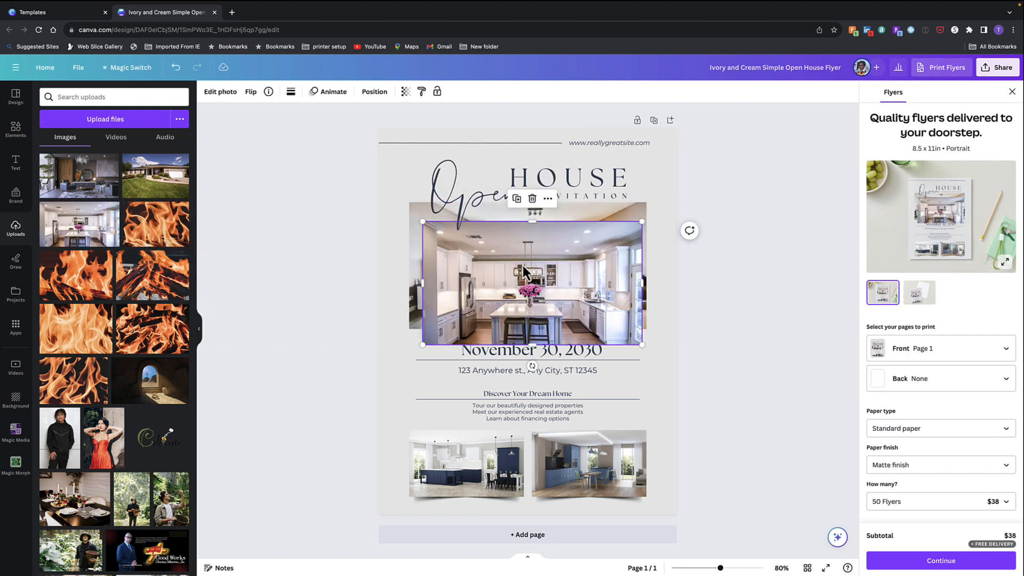
pyautogui.moveTo(645, 335); pyautogui.dragTo(650, 327)
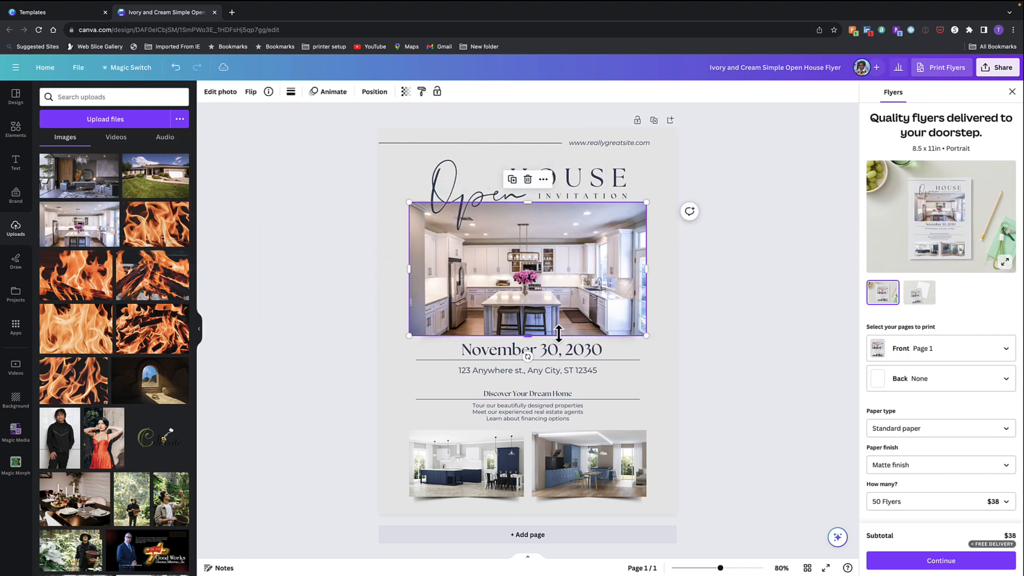
pyautogui.moveTo(528, 337); pyautogui.dragTo(528, 329)
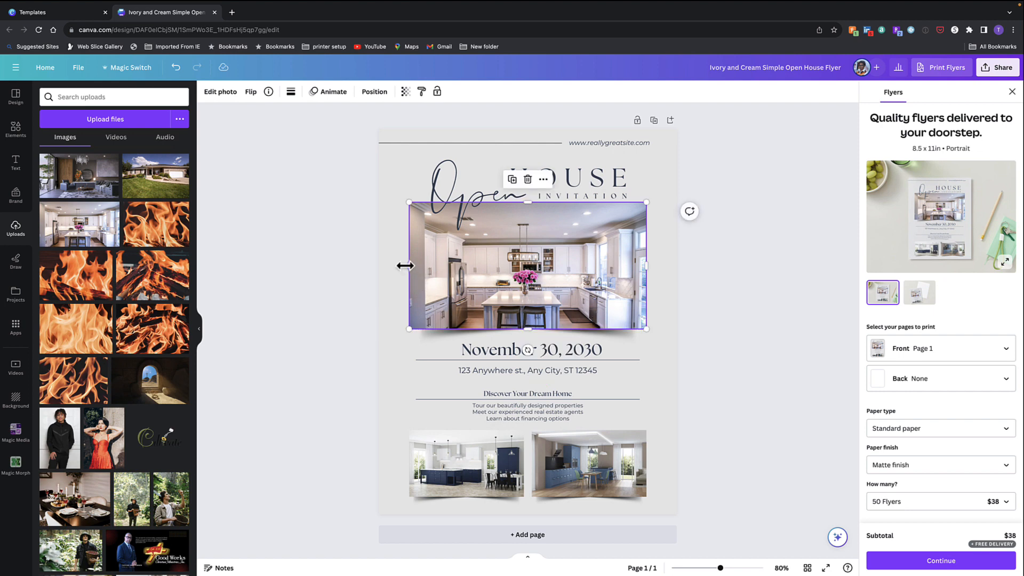
pyautogui.click(719, 290)
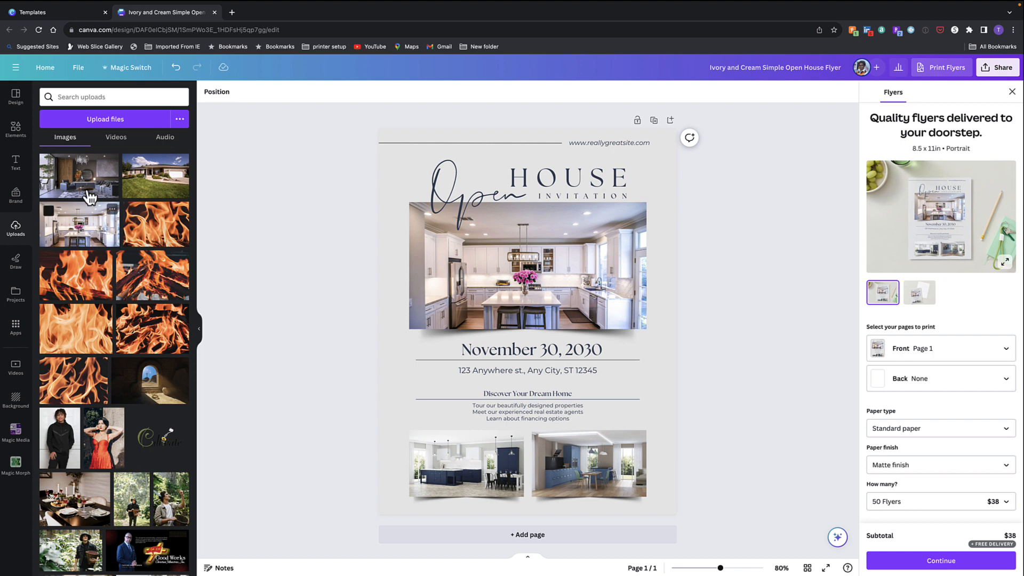
# - Cover the flyer's two small lower photos with the uploaded living room and house exterior photos, resizing the living room photo to fit
pyautogui.moveTo(79, 178); pyautogui.dragTo(434, 462)
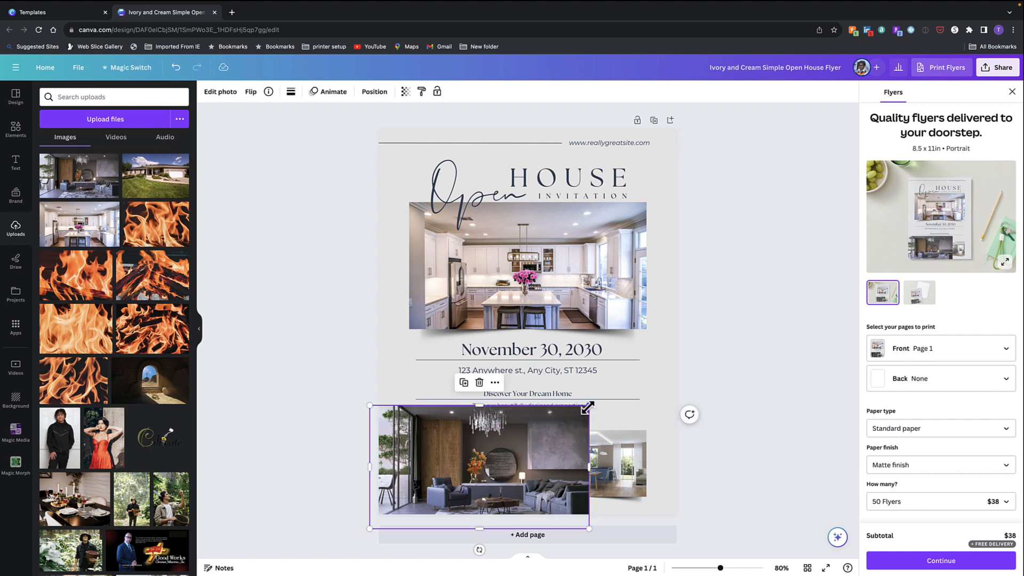
pyautogui.moveTo(588, 406); pyautogui.dragTo(490, 459)
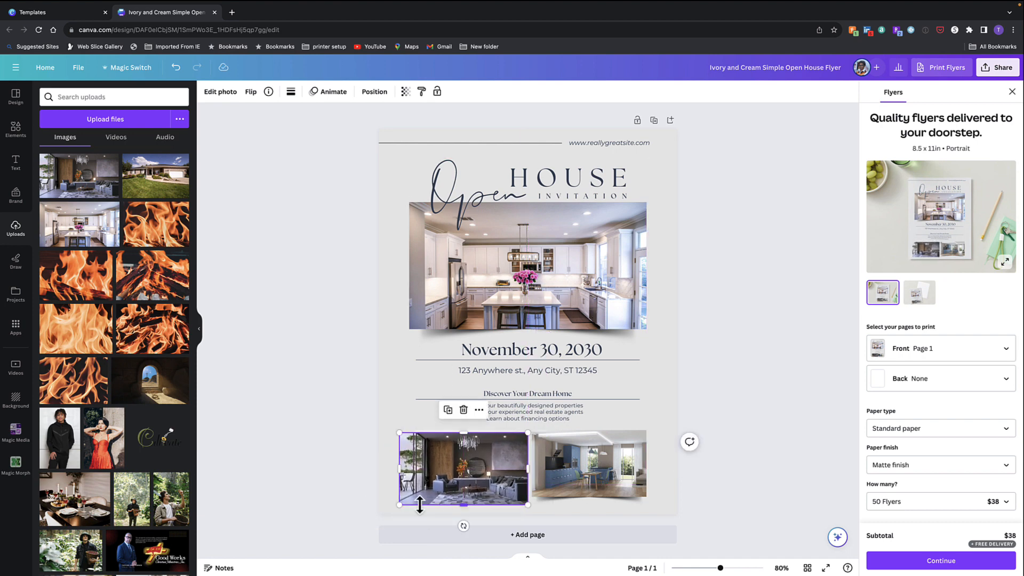
pyautogui.moveTo(399, 505)
pyautogui.mouseDown()
pyautogui.moveTo(417, 494)
pyautogui.moveTo(409, 496)
pyautogui.mouseUp()
pyautogui.moveTo(155, 176); pyautogui.dragTo(573, 436)
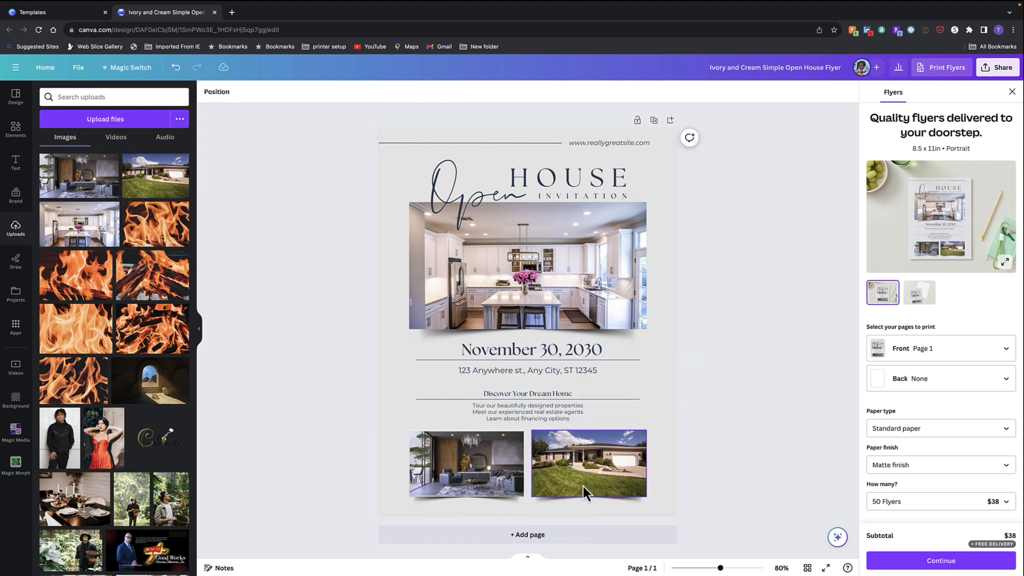
pyautogui.click(467, 460)
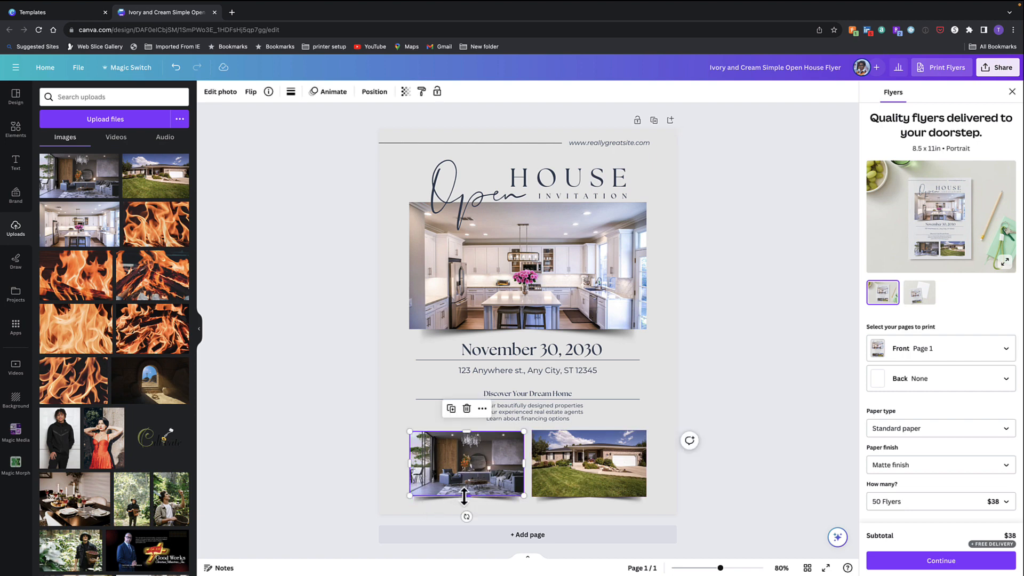
pyautogui.moveTo(464, 496); pyautogui.dragTo(464, 498)
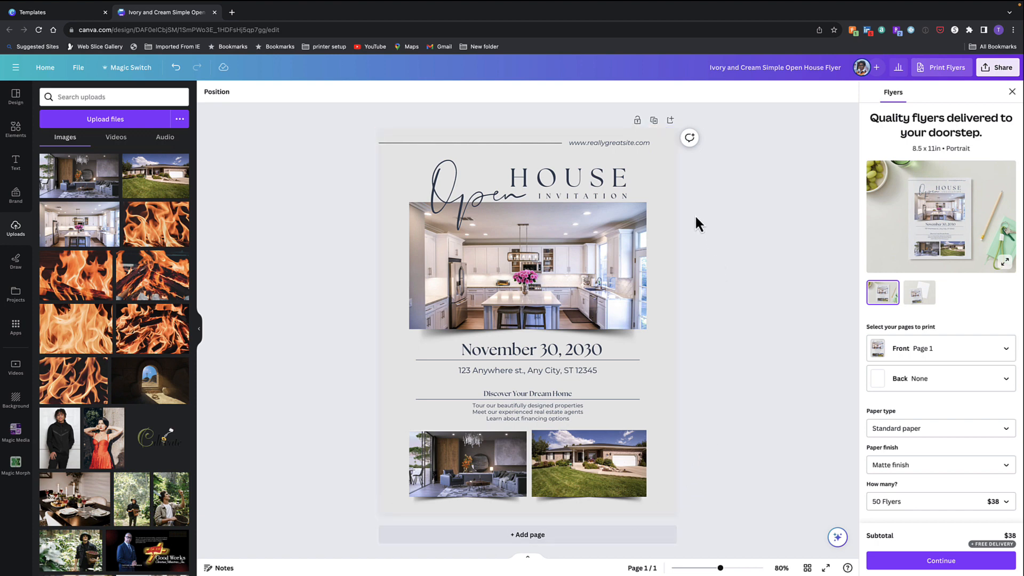
# - Change the flyer's background to the dark charcoal photo color
pyautogui.click(397, 140)
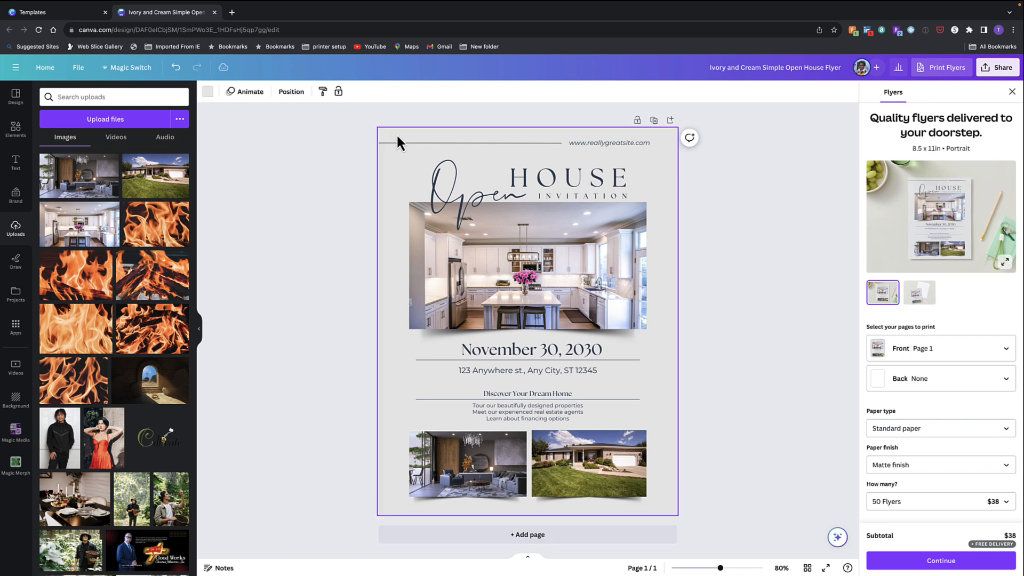
pyautogui.click(208, 93)
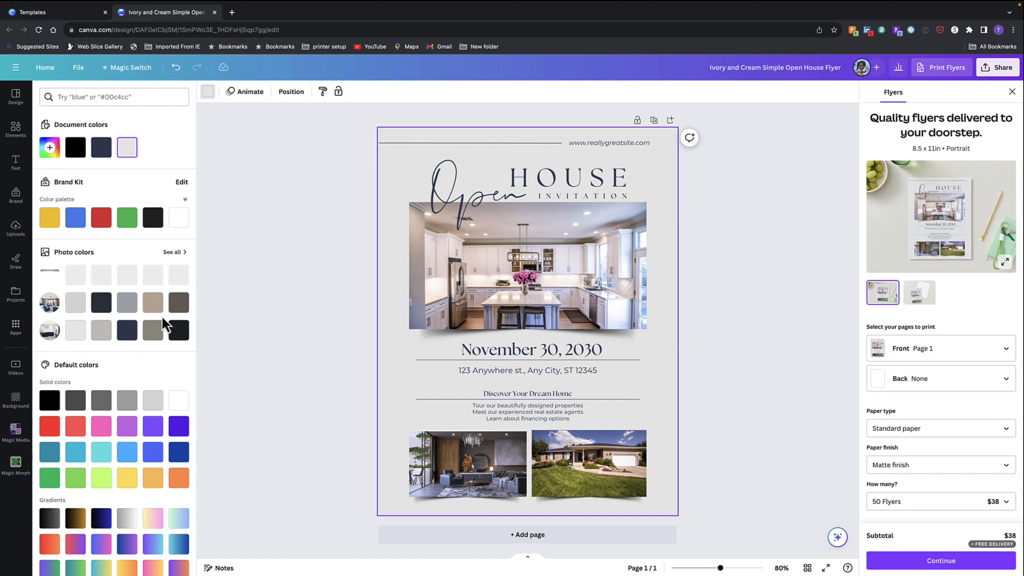
pyautogui.click(101, 302)
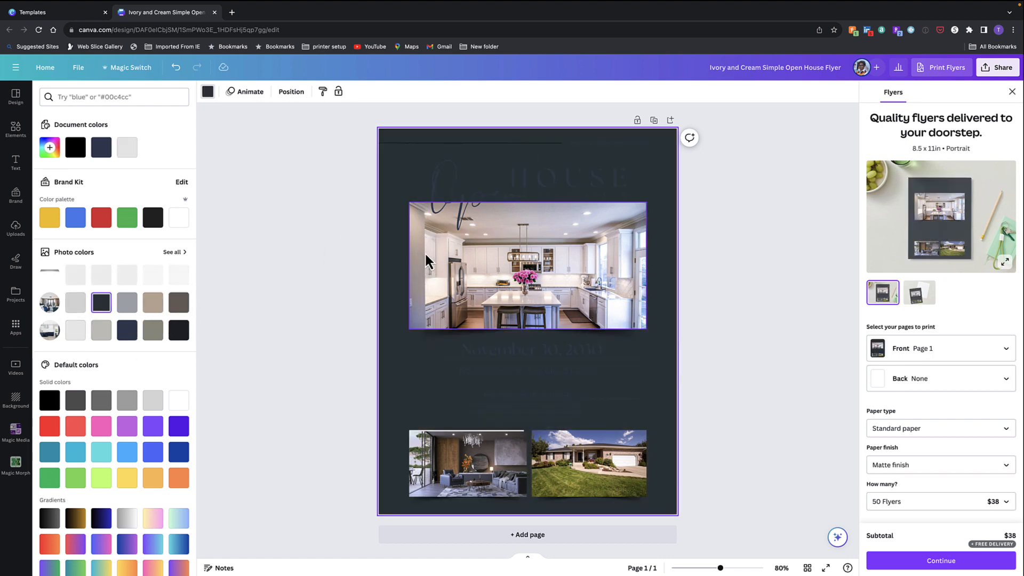
# - Select the flyer's three thin divider lines together and recolor them with the light gray photo color
pyautogui.click(435, 361)
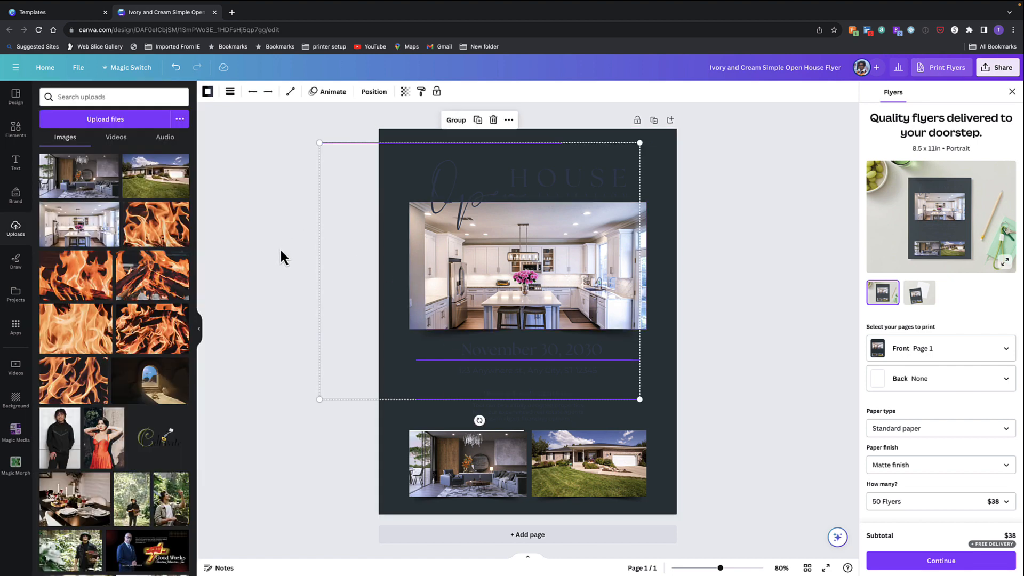
pyautogui.click(207, 91)
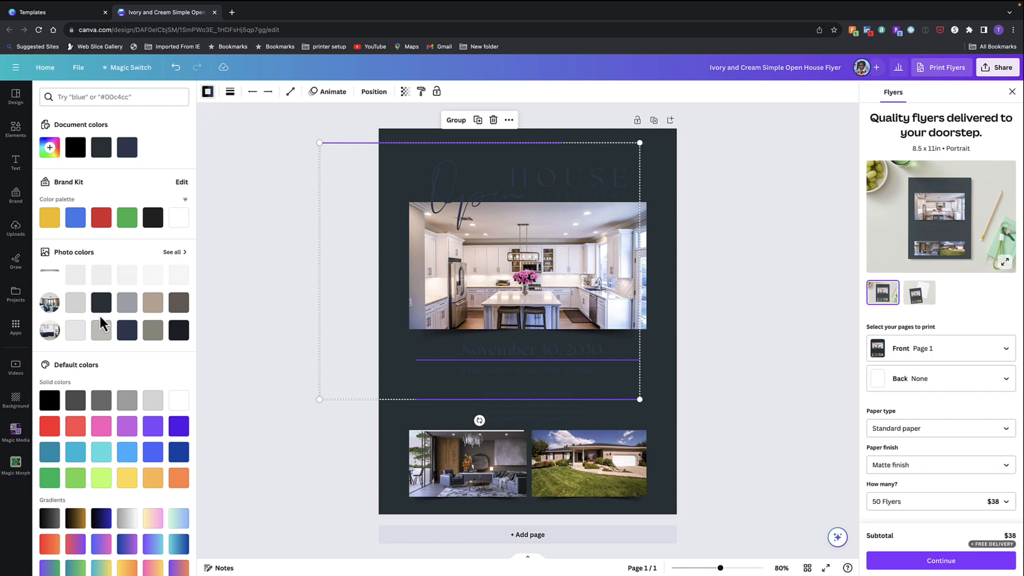
pyautogui.click(76, 330)
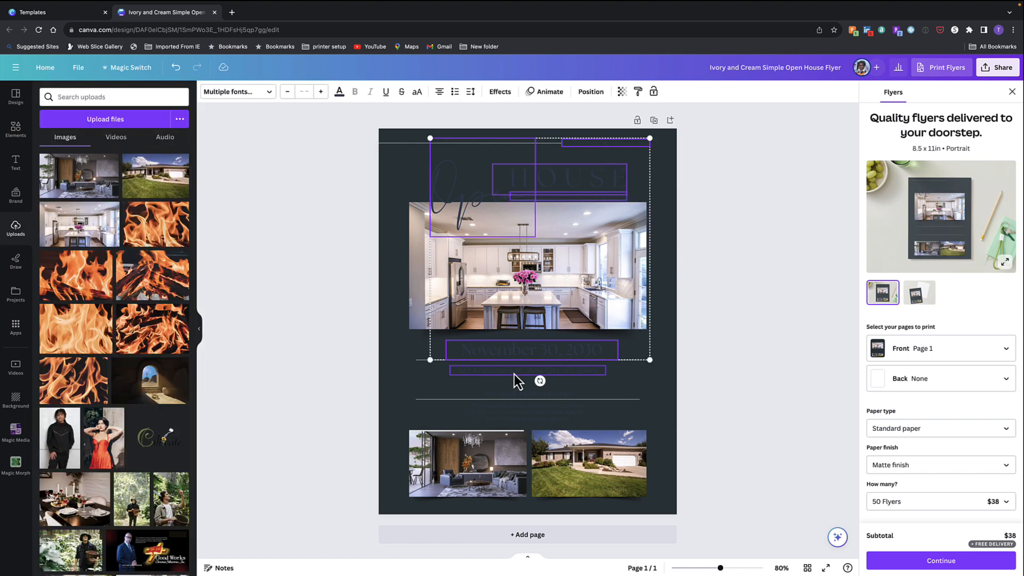
# - Select all of the flyer's text boxes together and recolor the text with the light gray photo color
pyautogui.keyDown('shift'); pyautogui.click(514, 372); pyautogui.keyUp('shift')
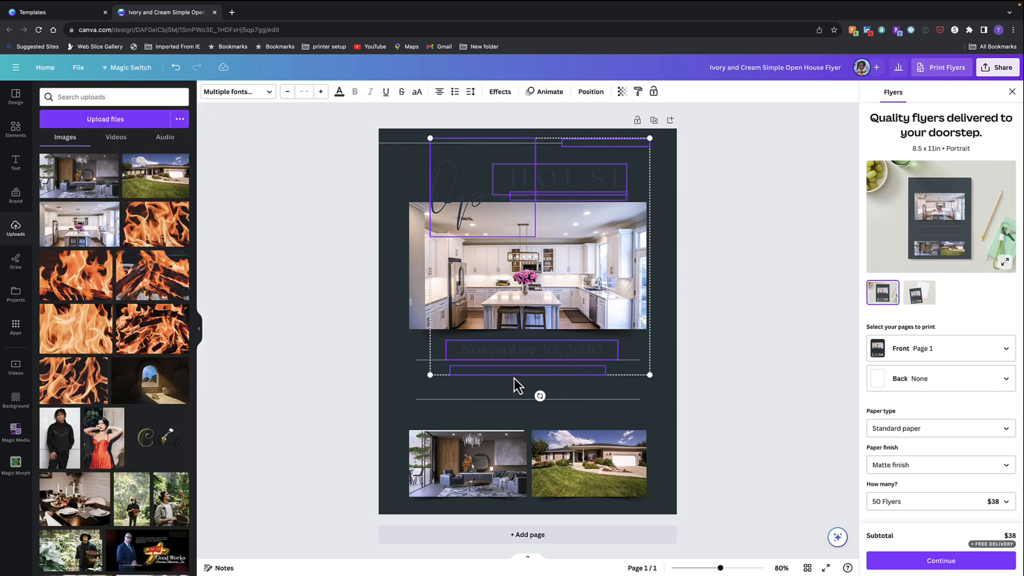
pyautogui.keyDown('shift'); pyautogui.click(513, 396); pyautogui.keyUp('shift')
pyautogui.keyDown('shift'); pyautogui.click(514, 414); pyautogui.keyUp('shift')
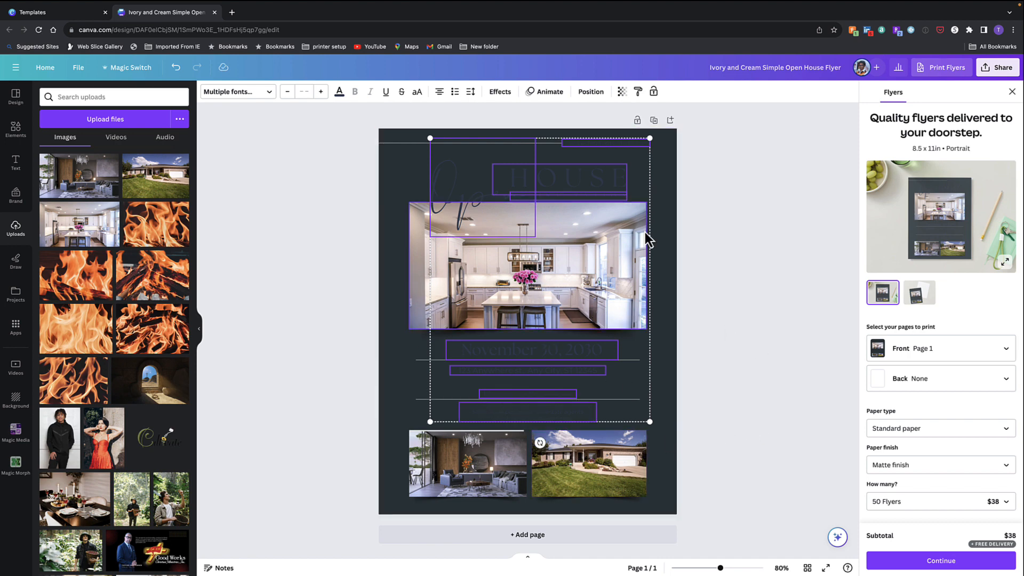
pyautogui.click(339, 92)
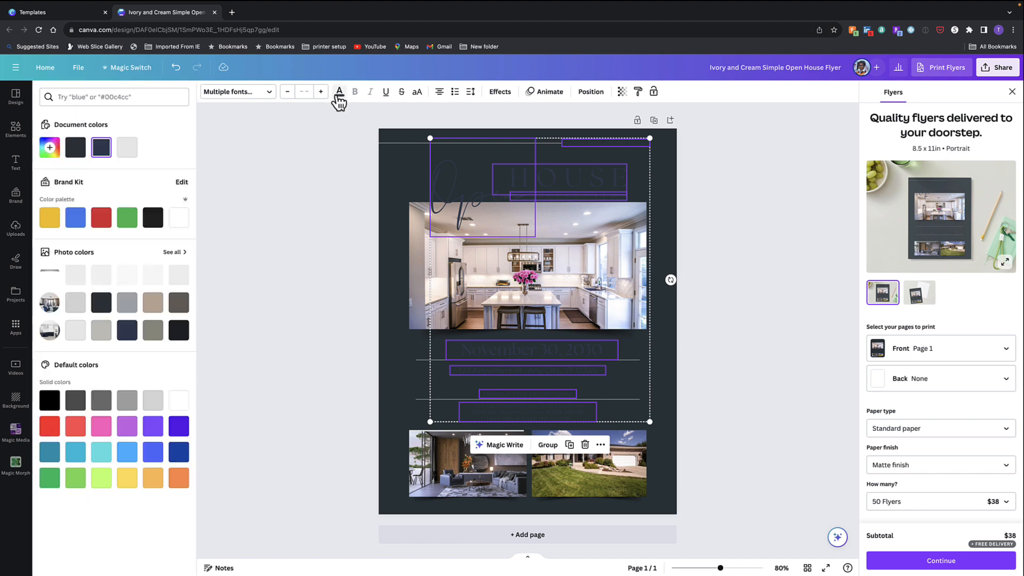
pyautogui.click(76, 333)
pyautogui.click(672, 456)
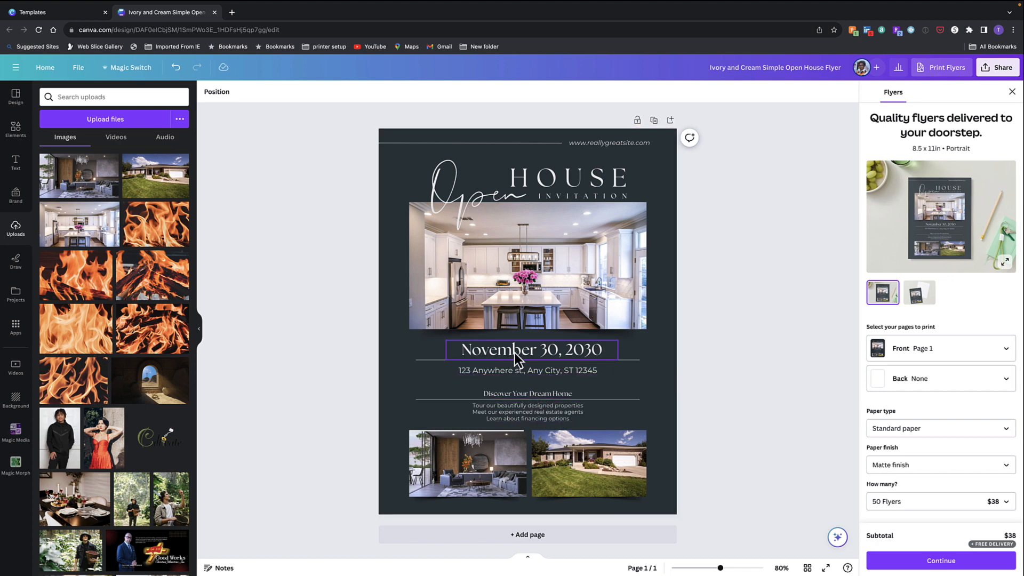
# - Set the font of the "HOUSE" heading text to Montserrat
pyautogui.click(556, 184)
pyautogui.click(557, 185)
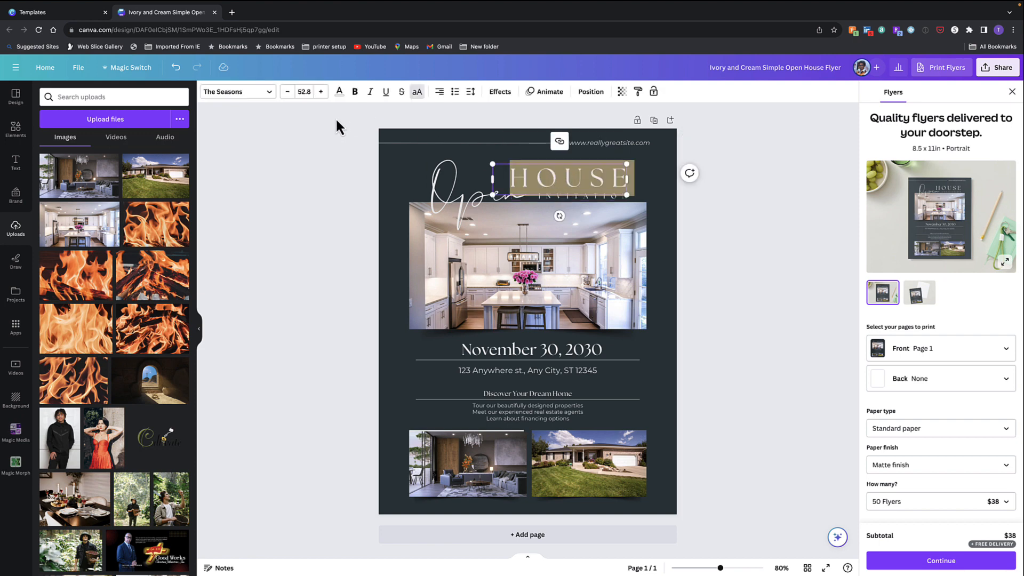
pyautogui.click(272, 95)
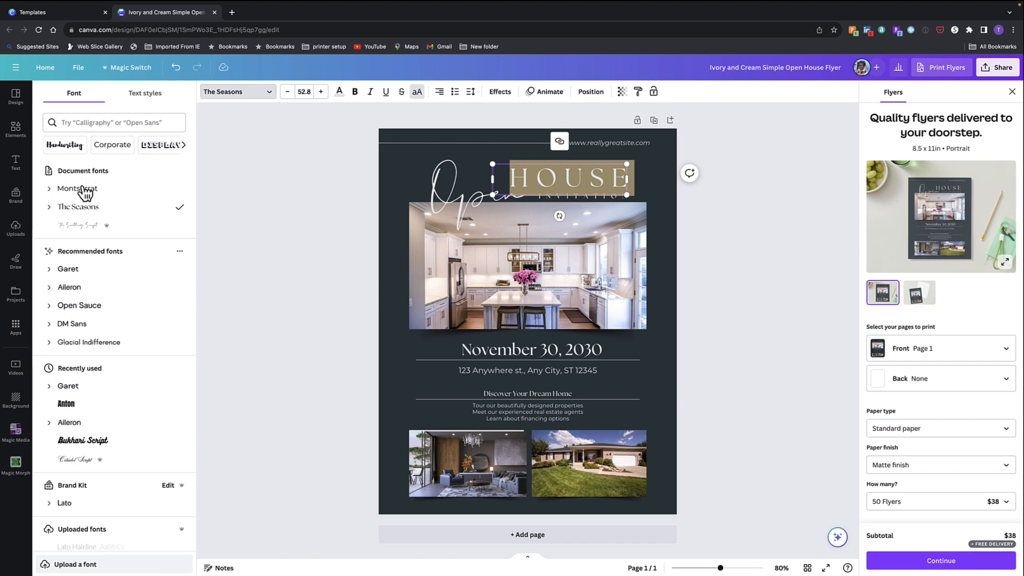
pyautogui.click(77, 188)
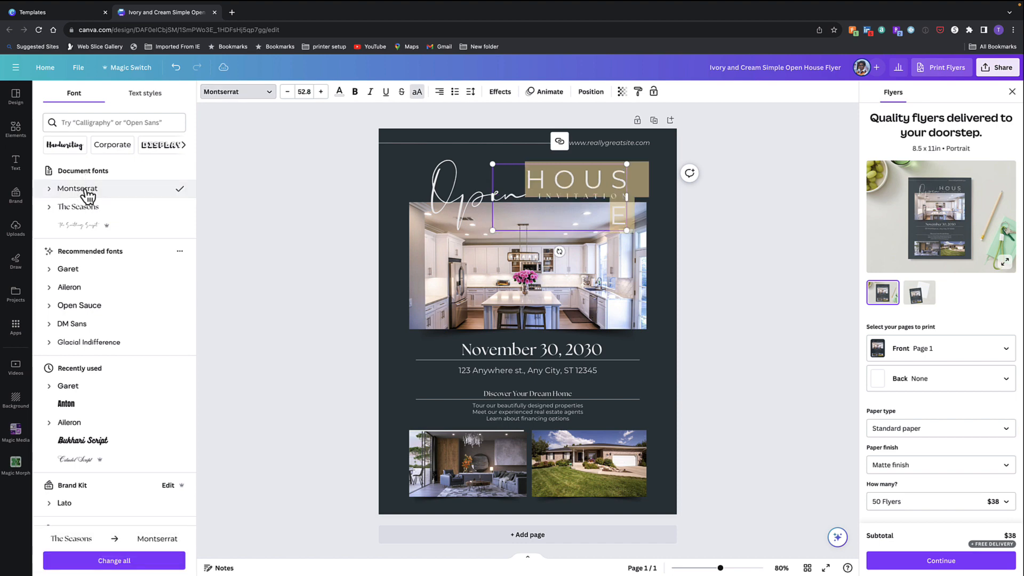